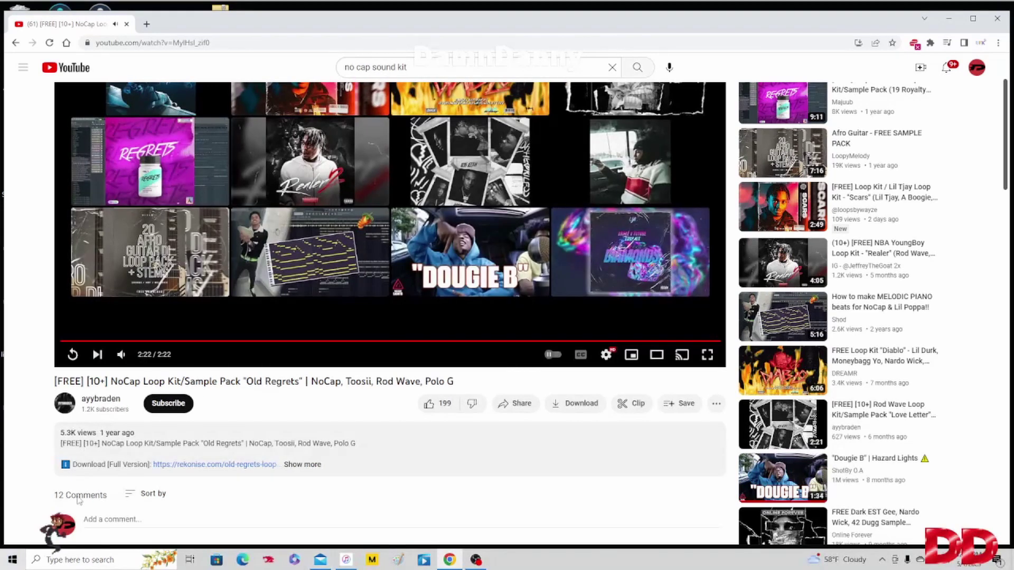
Step: Open the Old Regrets loop kit page on Rekonise in a new tab, staying on the YouTube video
left_click(220, 465)
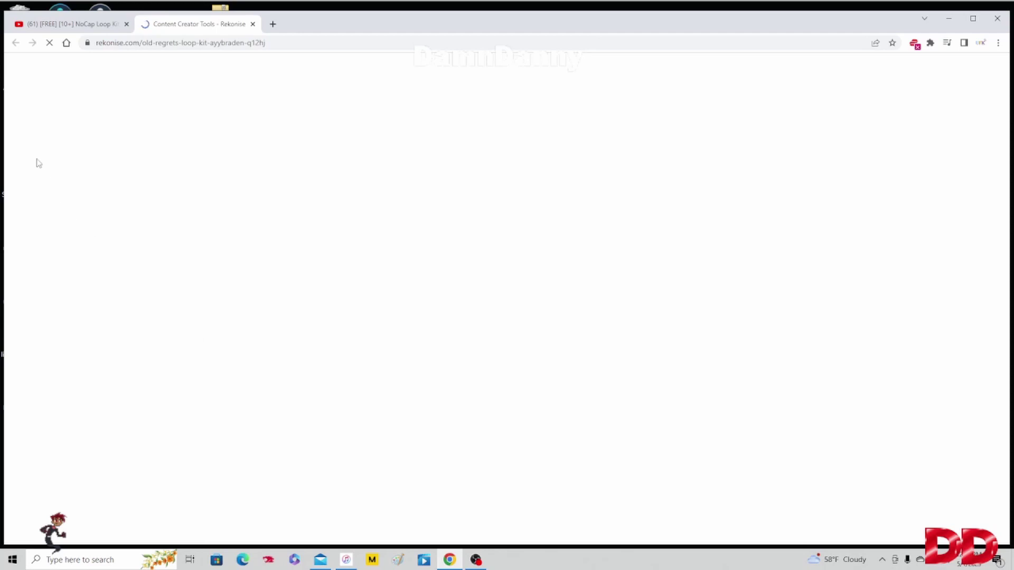
left_click(73, 26)
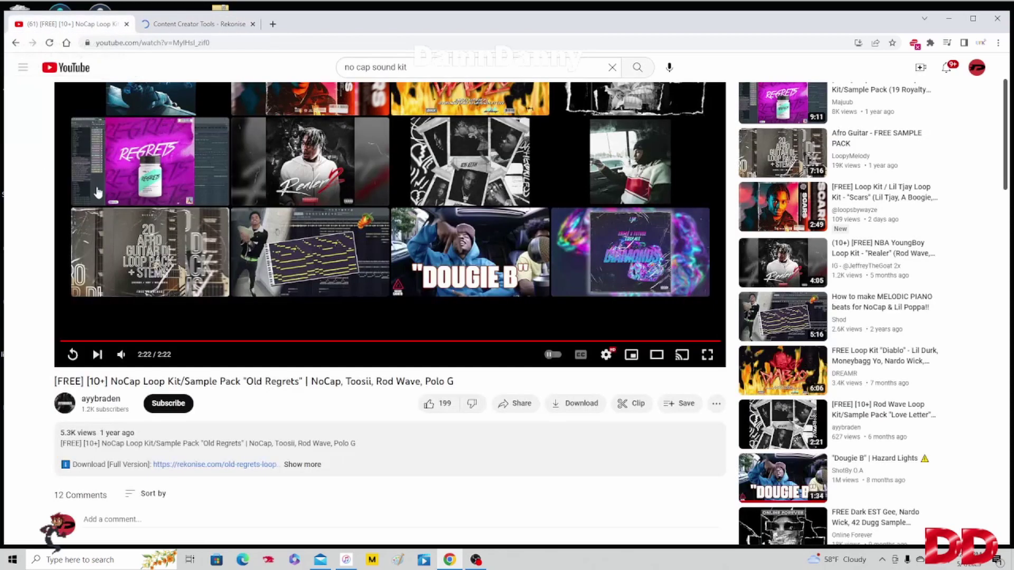
Step: Open the kit's download link, browse the All dum kits folder, then minimize it to reveal the Old Regrets zip
left_click(186, 465)
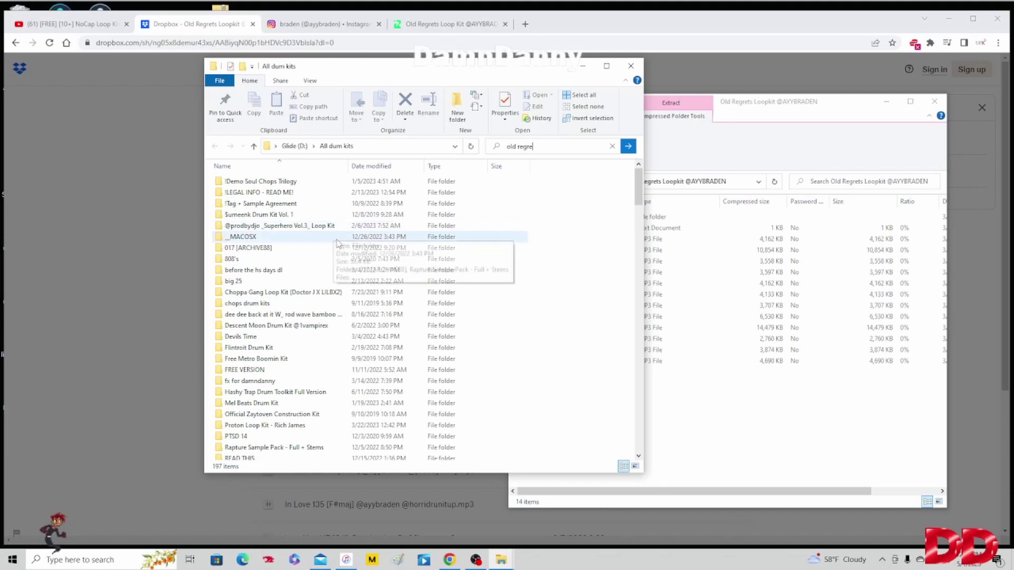
scroll(339, 293, "down", 9)
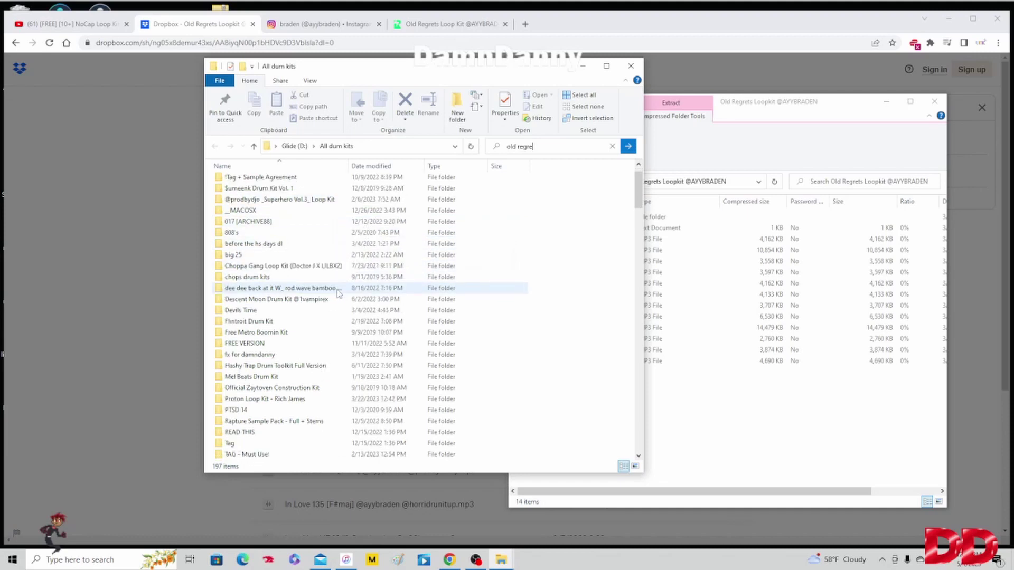
scroll(329, 288, "down", 20)
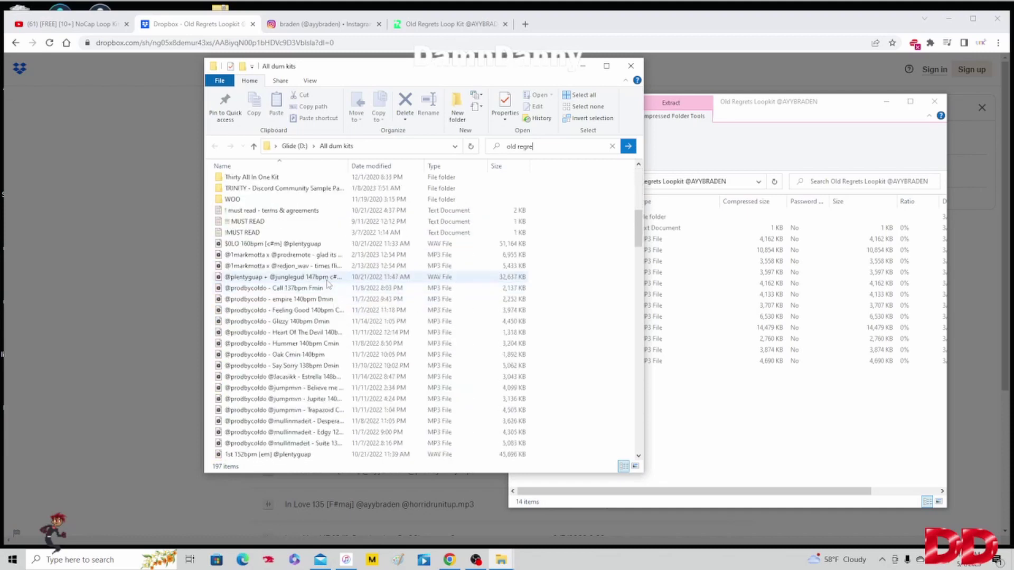
scroll(327, 278, "down", 18)
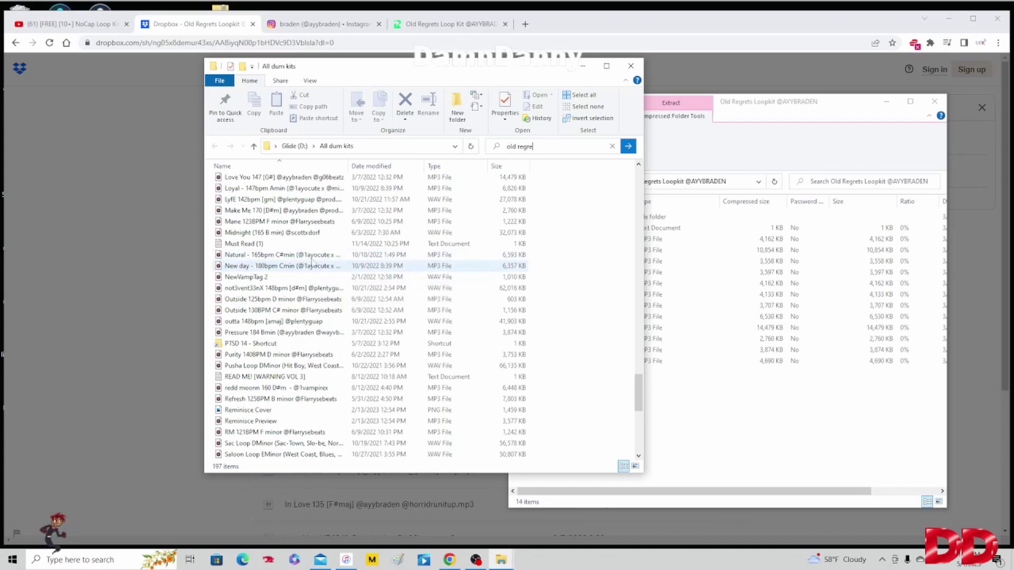
scroll(325, 261, "down", 9)
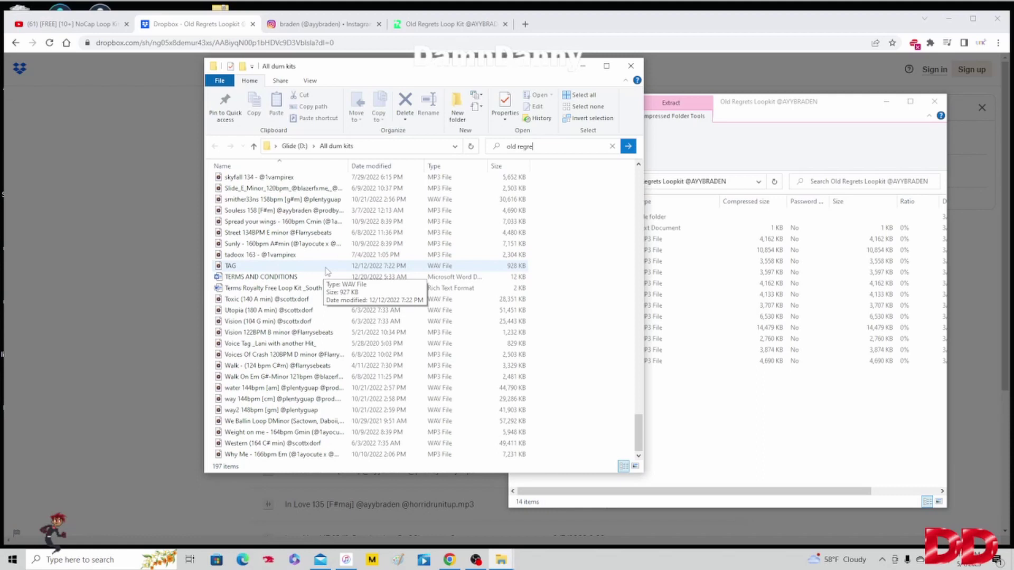
scroll(326, 271, "up", 20)
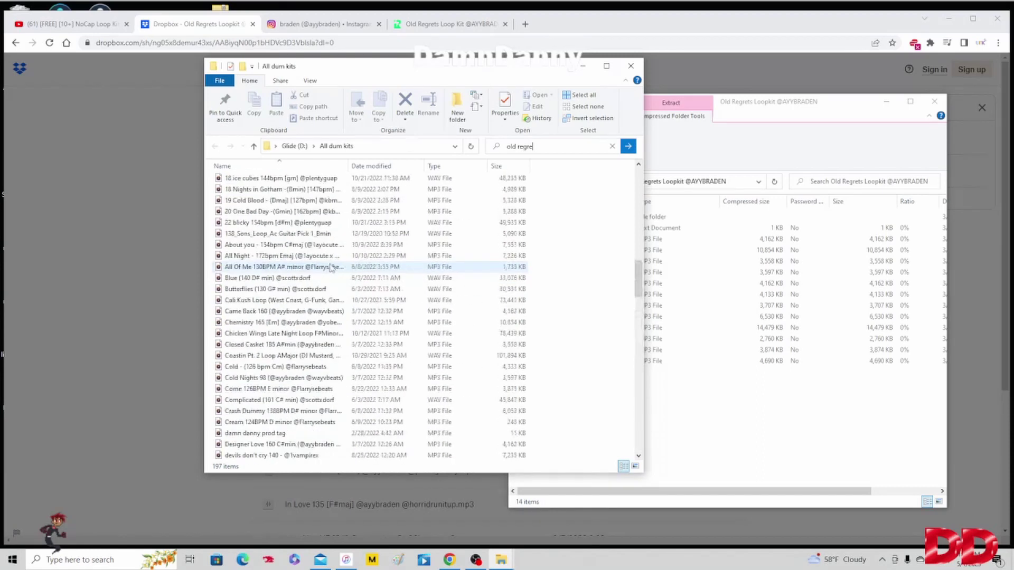
left_click(582, 66)
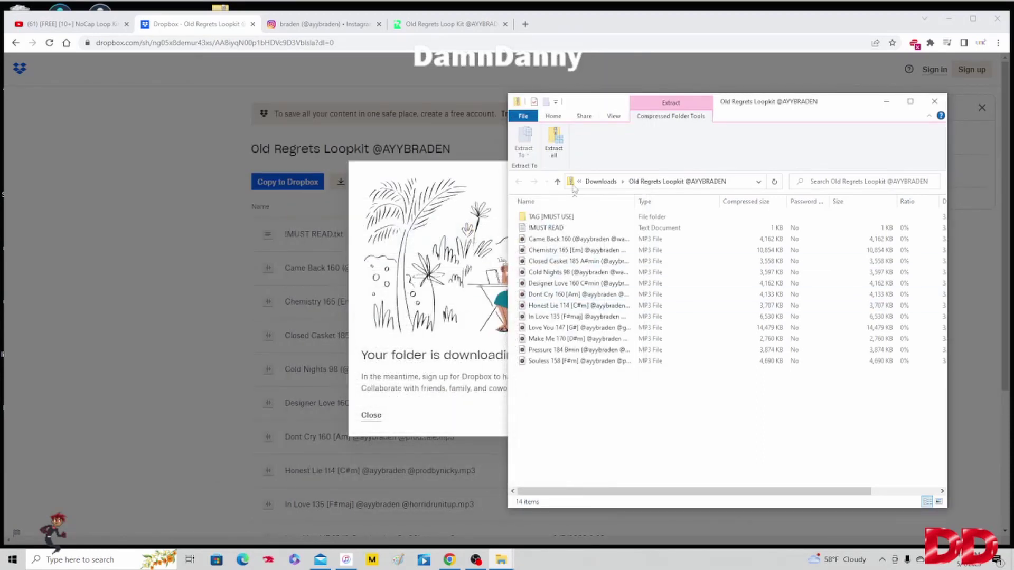
Step: Extract all of the Old Regrets Loopkit zip's contents into the Downloads folder
left_click(556, 140)
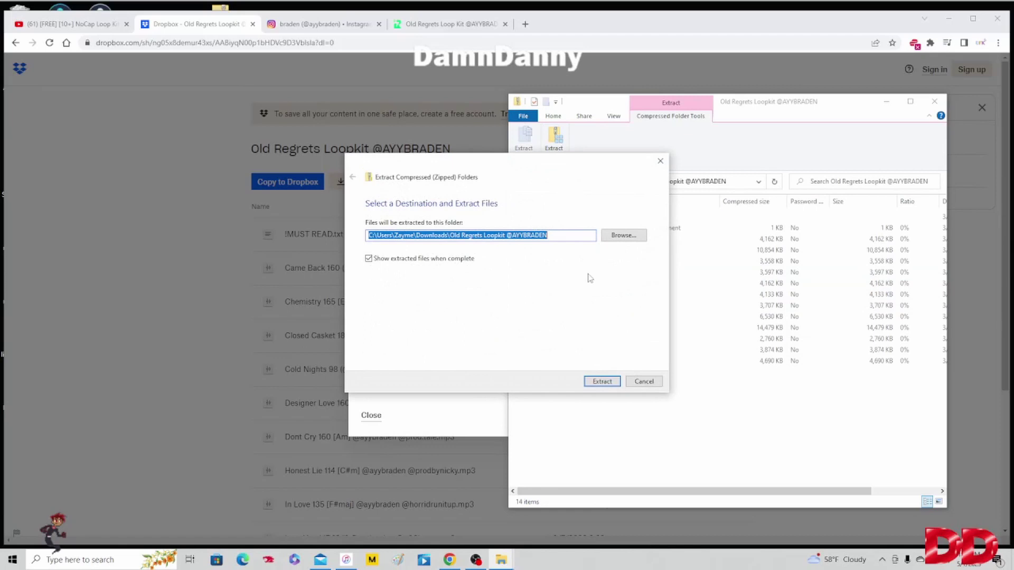
left_click(628, 237)
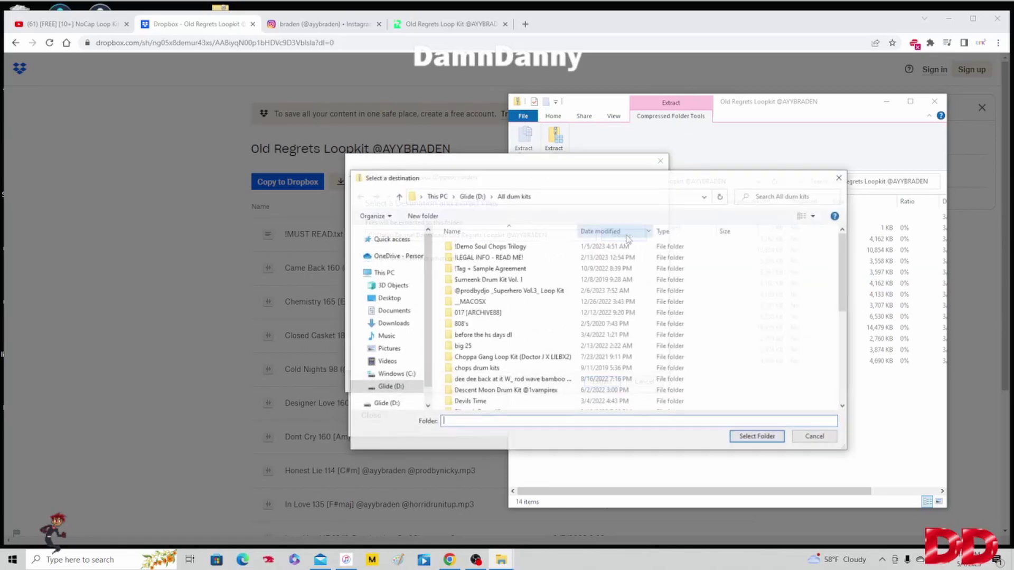
left_click(390, 323)
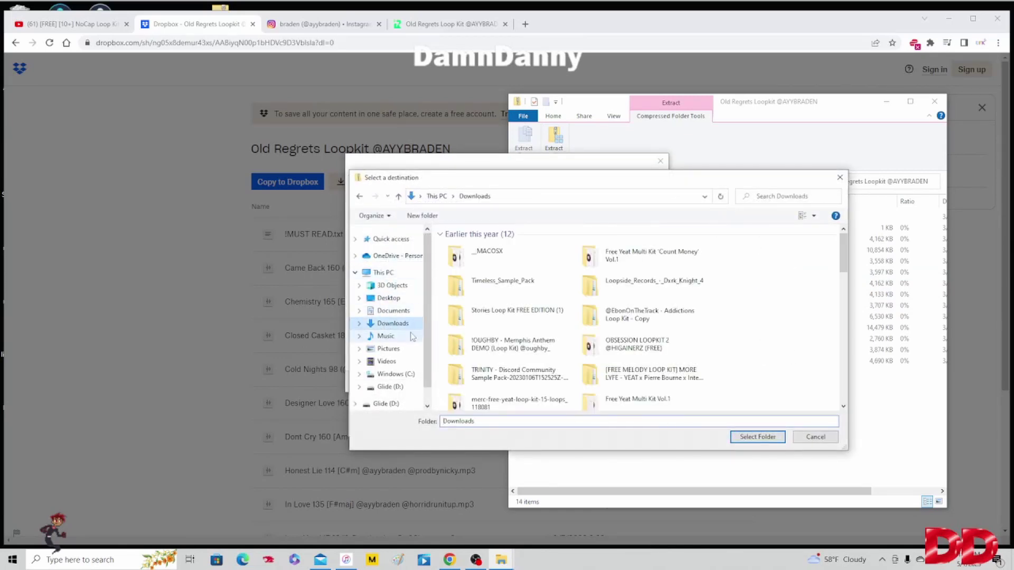
left_click(746, 436)
left_click(601, 383)
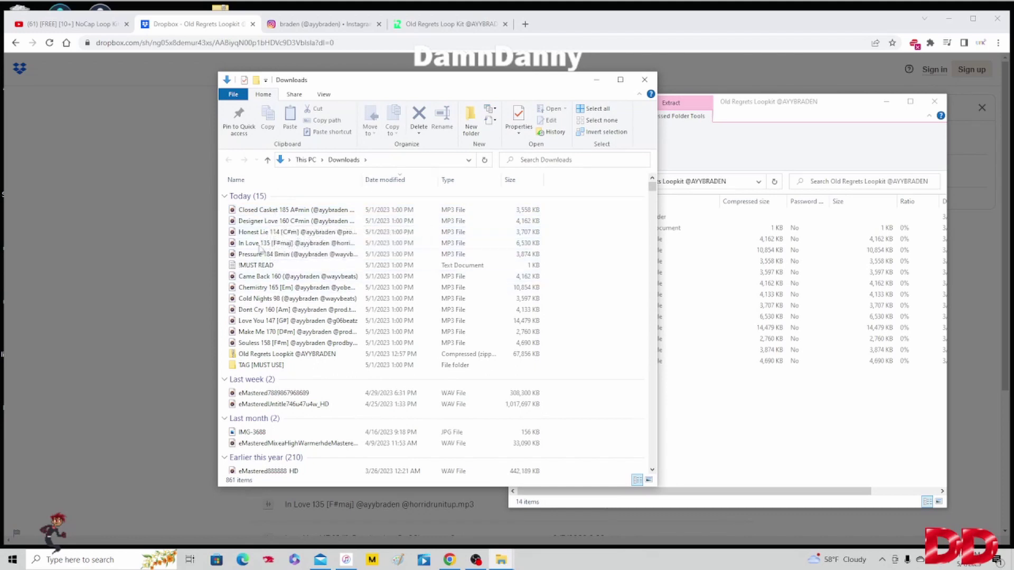
Step: Play Closed Casket, Honest Lie 114, In Love 135 and Pressure 184 in Groove Music
double_click(266, 210)
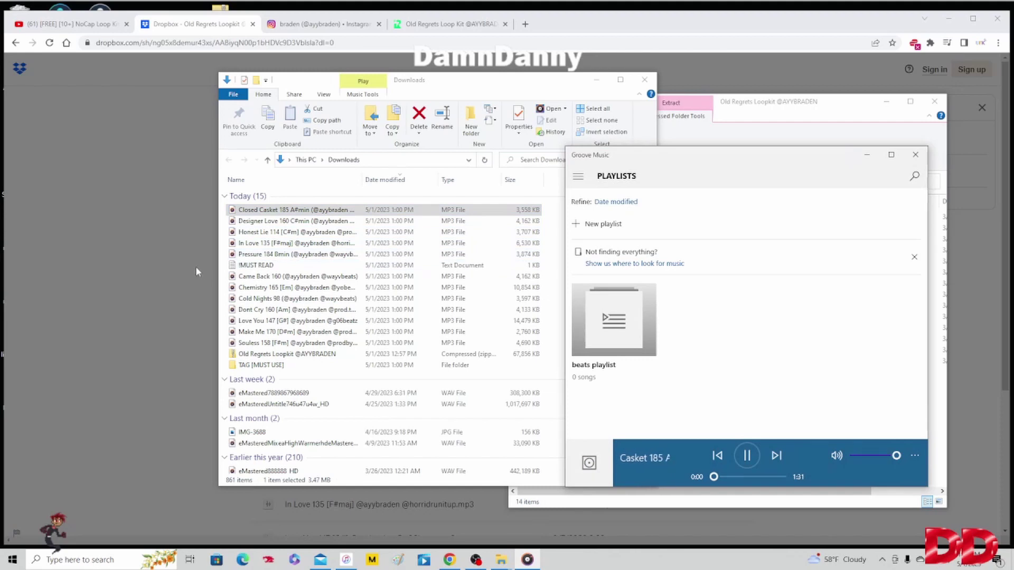
double_click(250, 233)
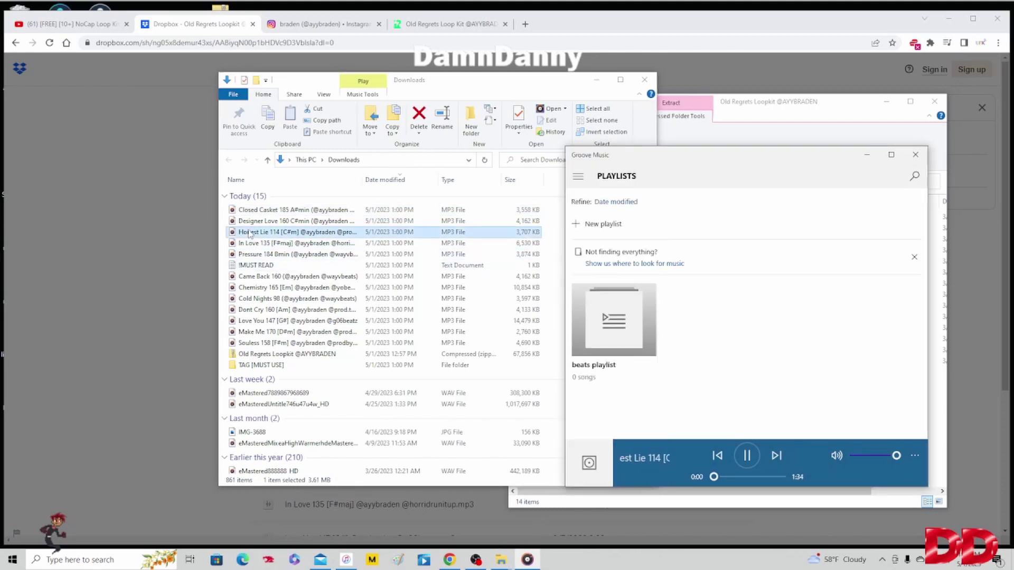
double_click(251, 244)
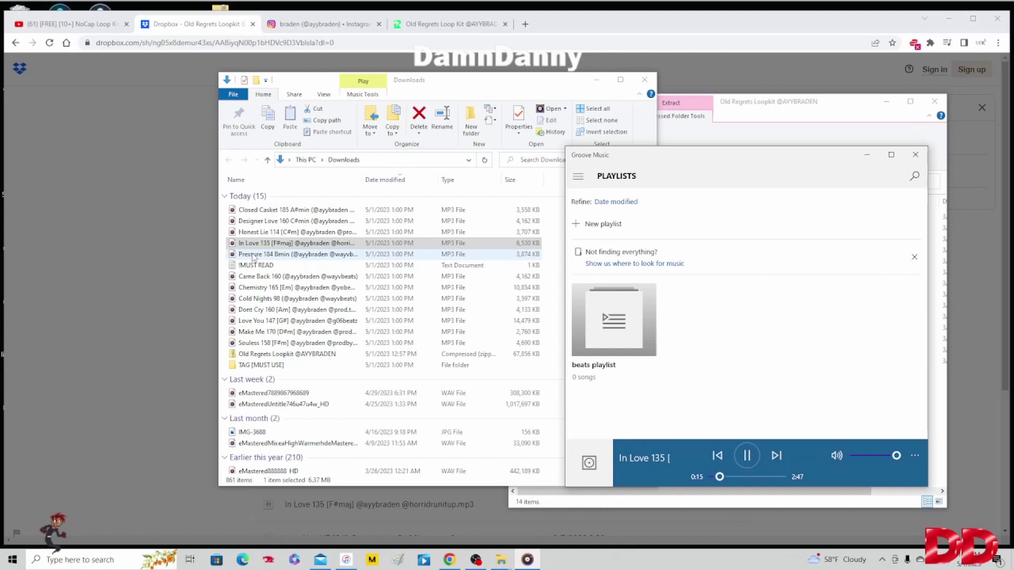
double_click(253, 255)
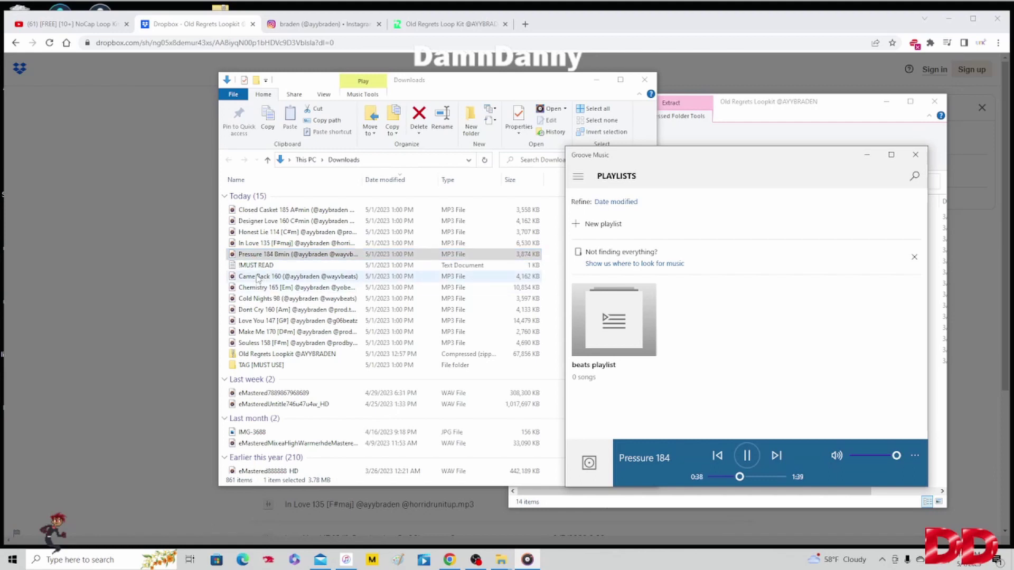
Step: Play Came Back 160, then Chemistry 165, and bring up the taskbar search box
double_click(257, 277)
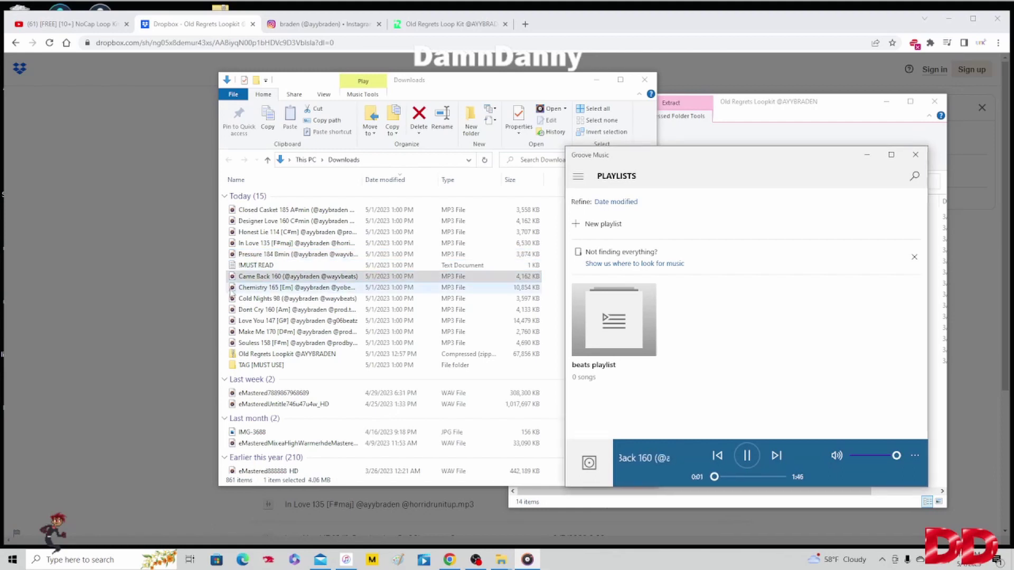
double_click(249, 291)
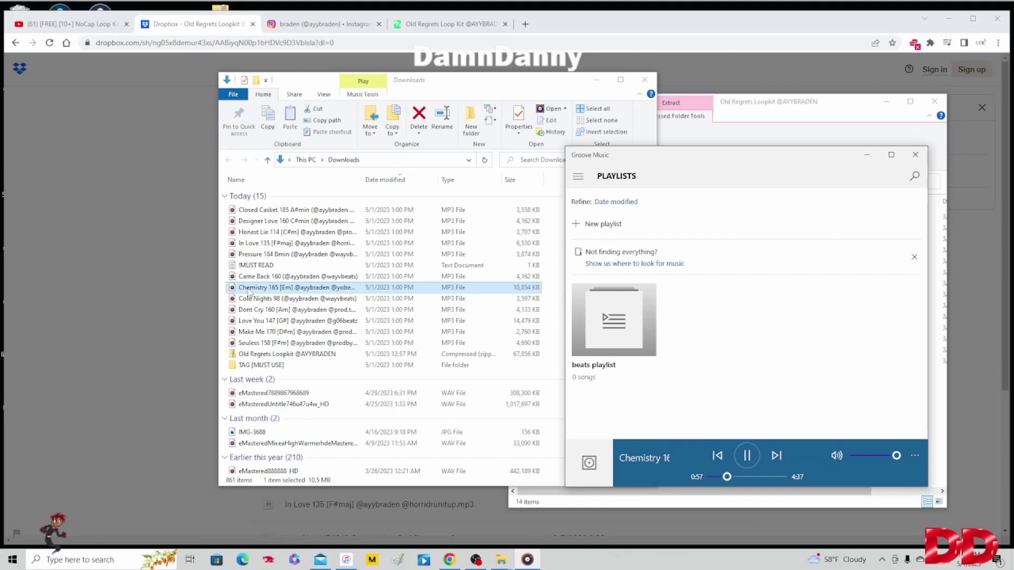
left_click(91, 554)
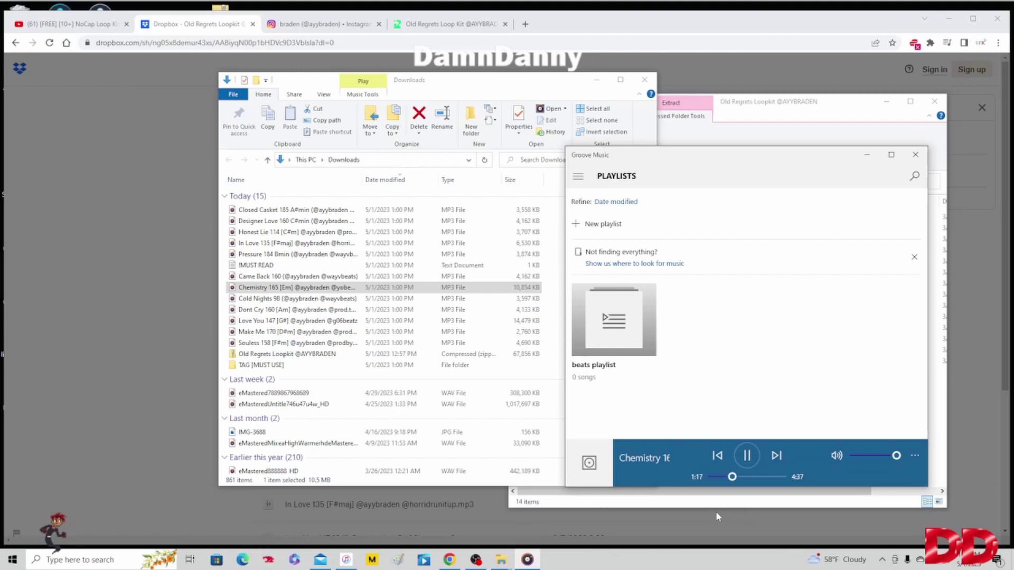
left_click(80, 560)
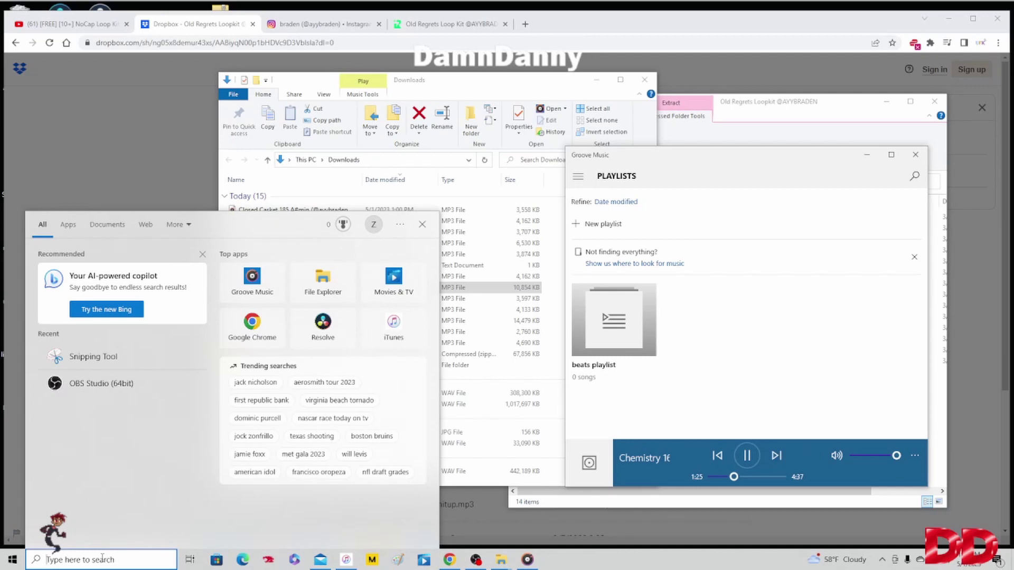
Step: Search 'st' and launch Studio One 4 from the best match
type("st")
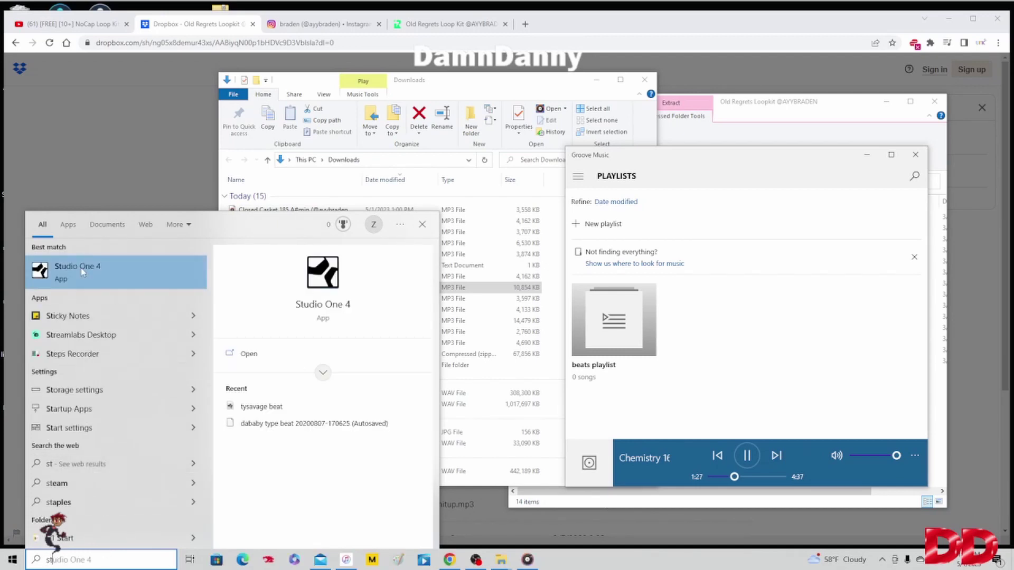
left_click(82, 271)
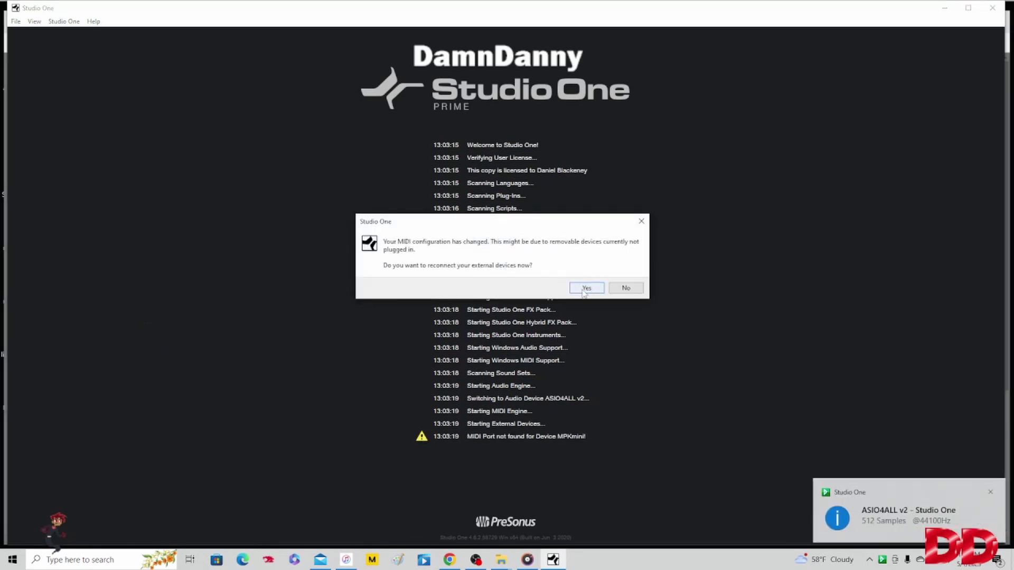
Step: Reconnect the external MIDI devices and start a new song, clearing its default title
left_click(627, 291)
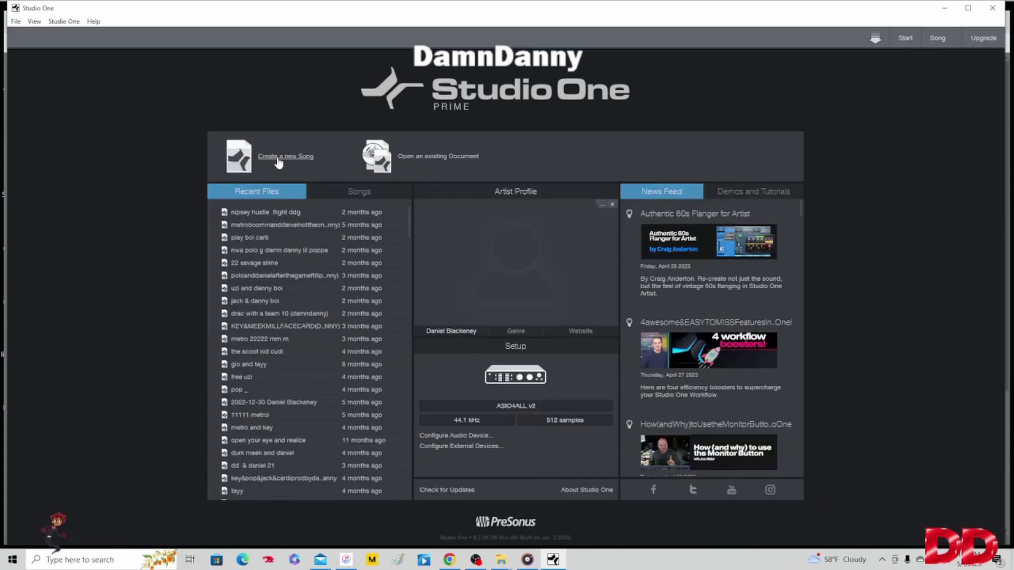
left_click(278, 158)
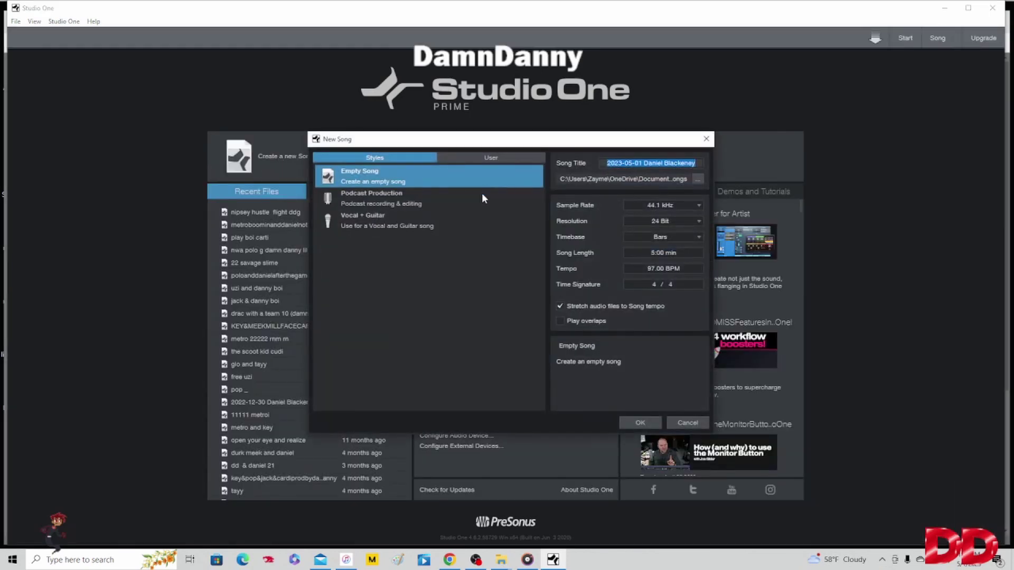
key("BackSpace")
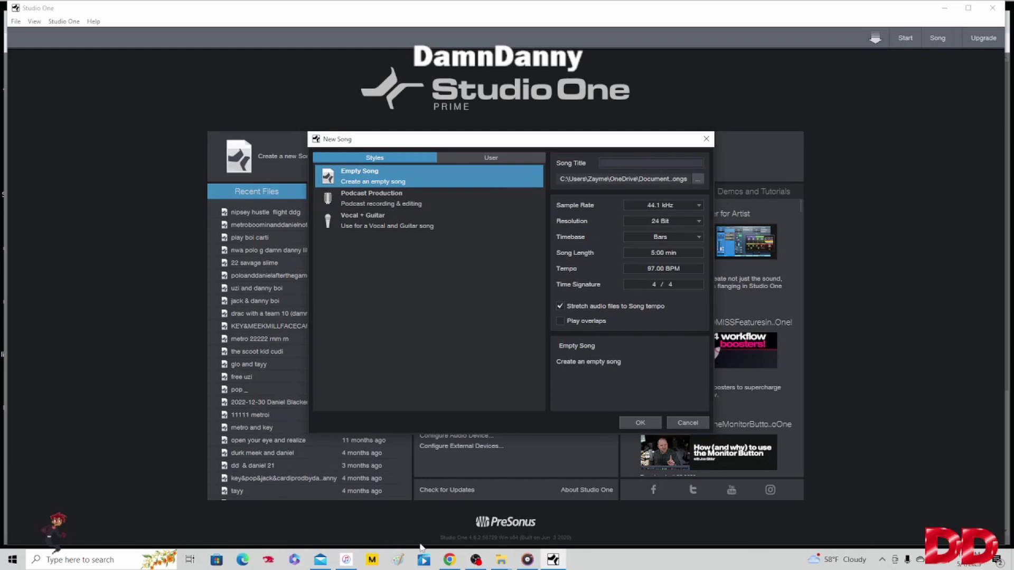
left_click(424, 559)
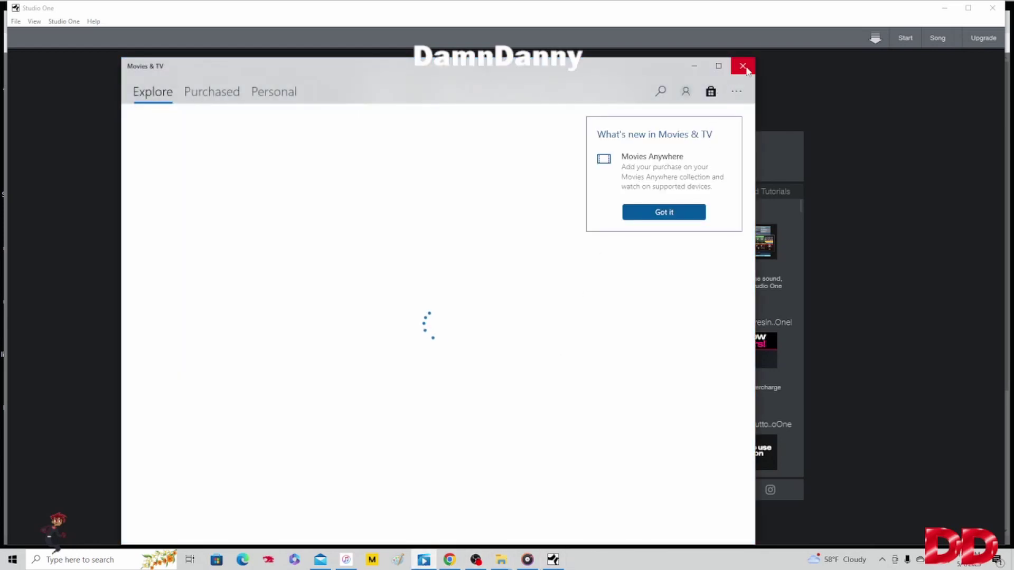
left_click(746, 69)
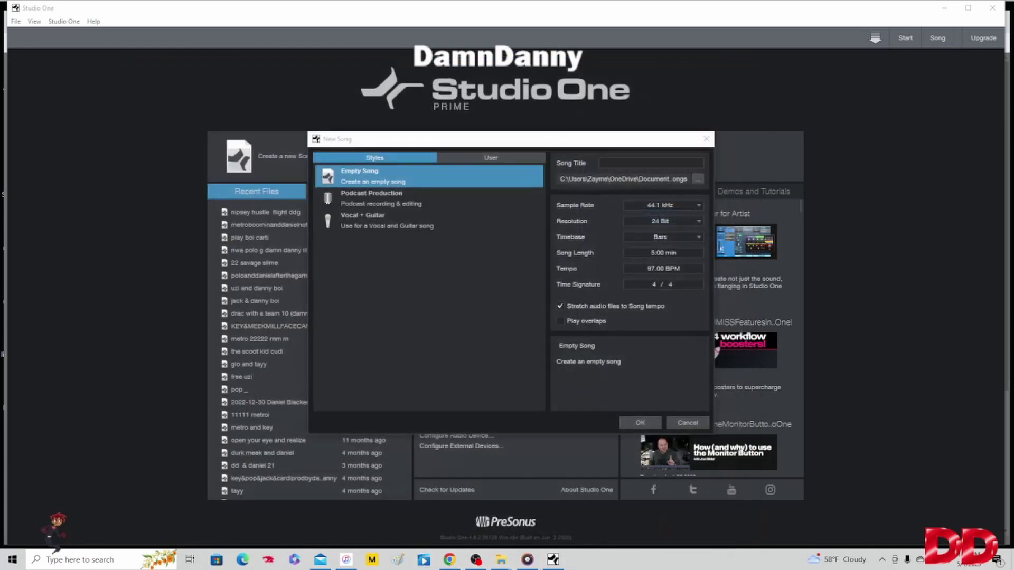
left_click(527, 560)
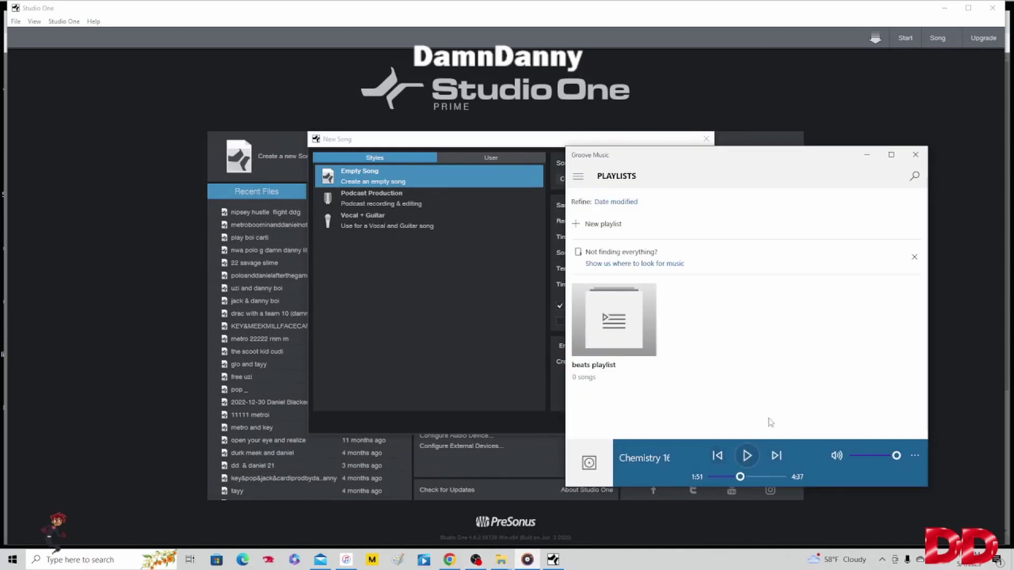
left_click(862, 157)
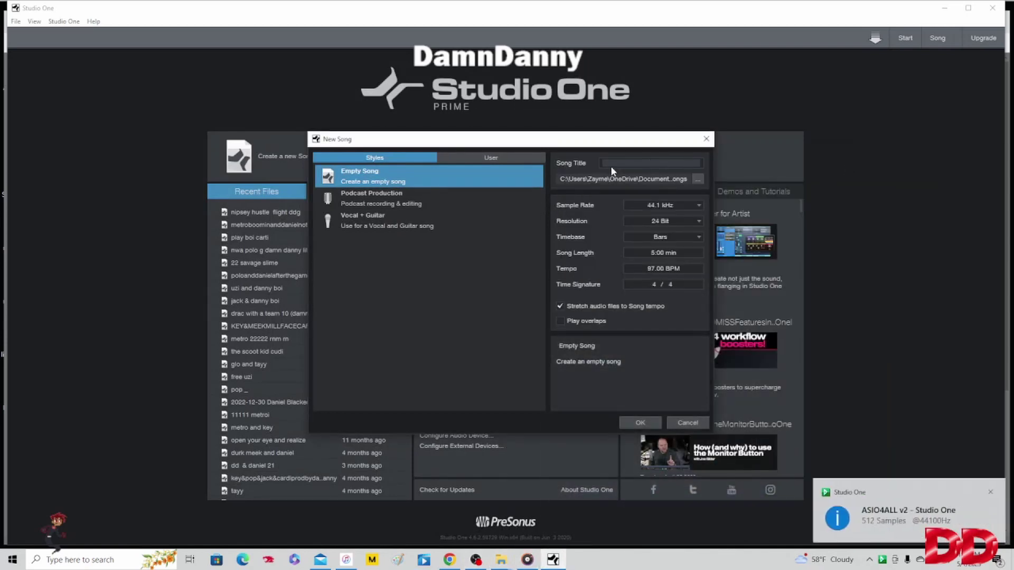
type("748764747457")
scroll(648, 268, "up", 5)
scroll(657, 270, "up", 10)
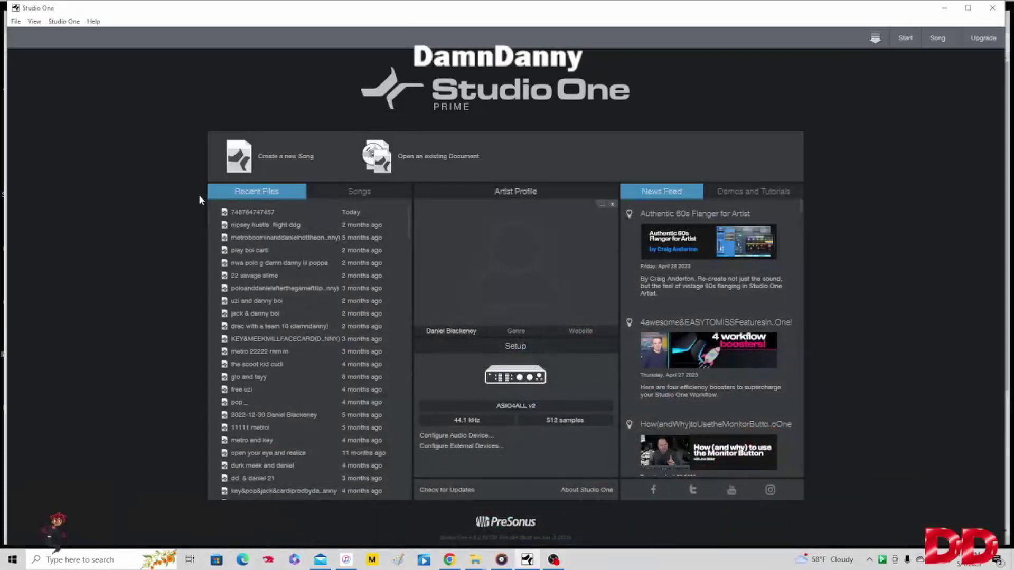
left_click(248, 212)
key("space")
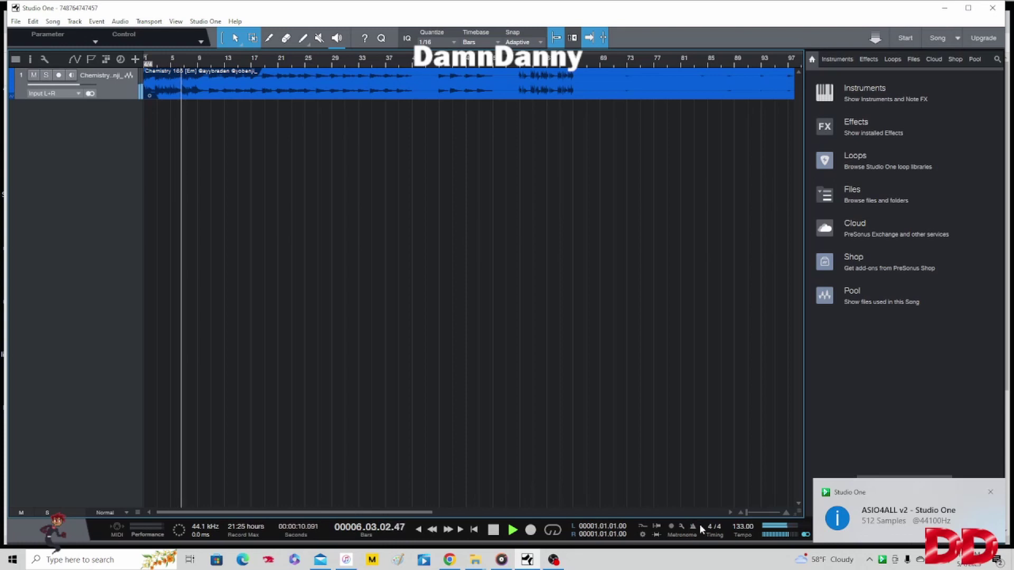
scroll(741, 525, "up", 10)
scroll(741, 524, "up", 18)
scroll(738, 528, "down", 5)
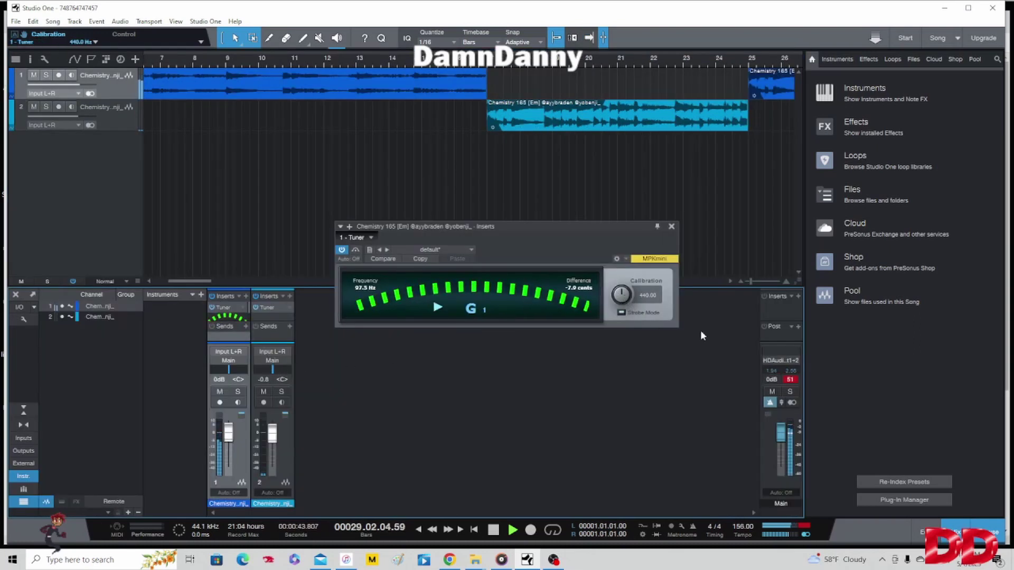
Step: Lower the Main fader to -0.8 dB and insert a Tuner in Strobe Mode plus Mixverb on Main
left_click_drag(780, 434, 780, 439)
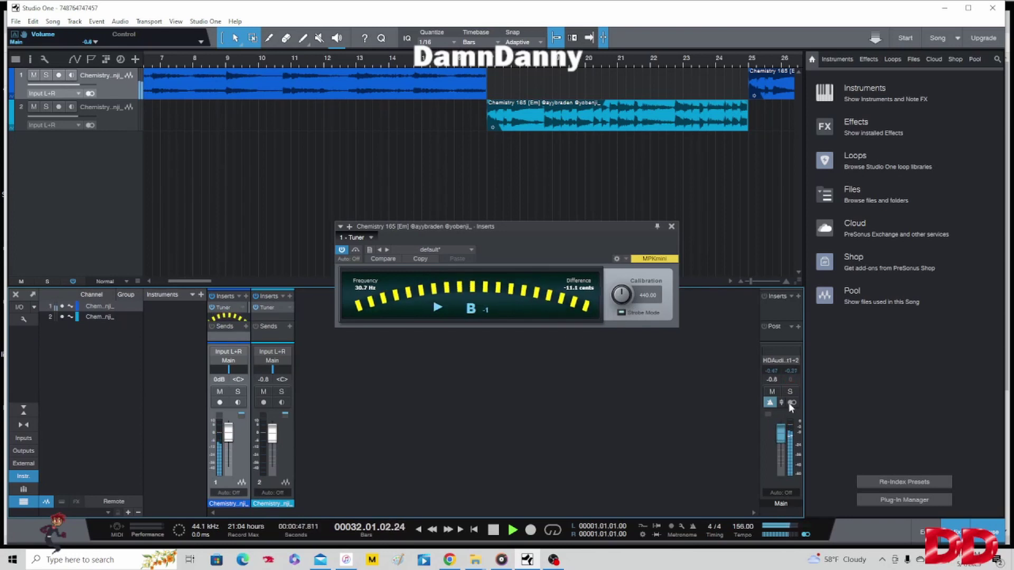
left_click(797, 296)
left_click(828, 452)
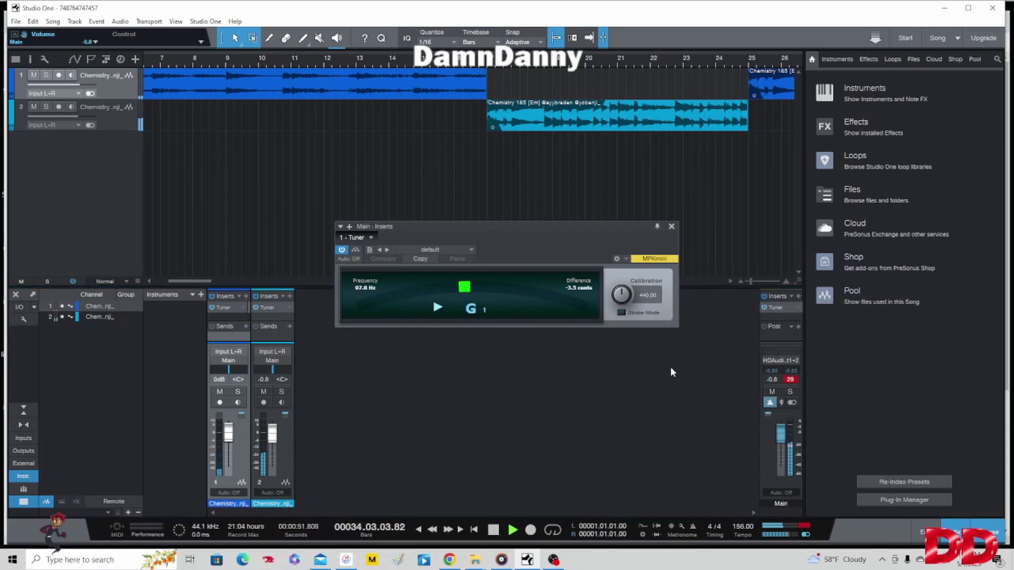
left_click(621, 312)
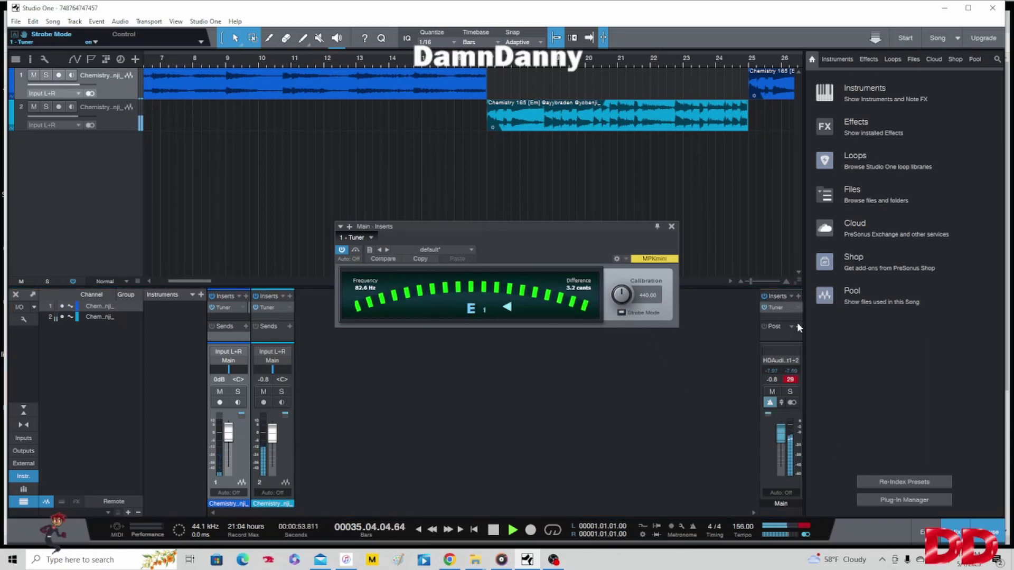
left_click(797, 296)
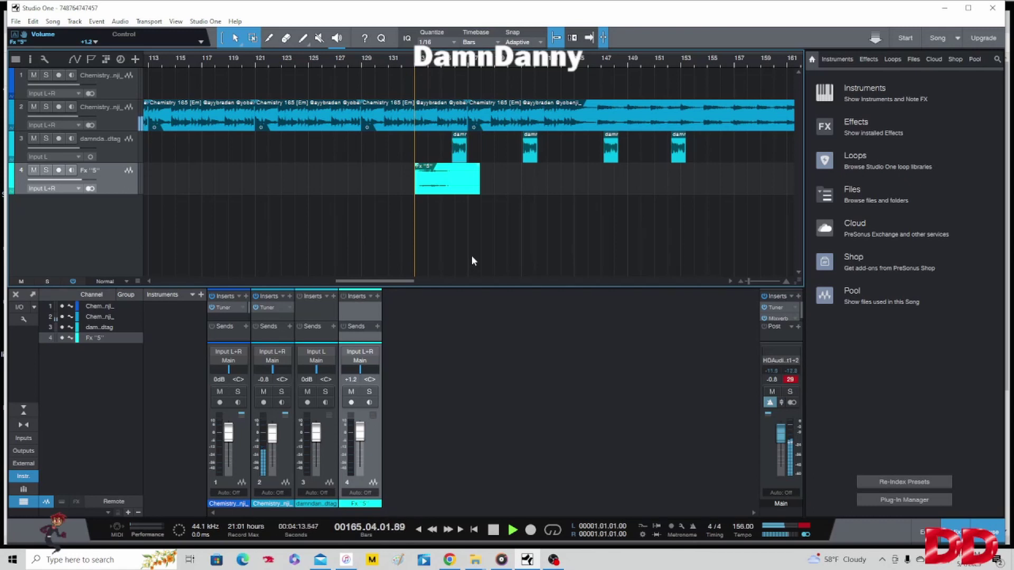
Step: Stop playback, export the beat as a 320 kbps MP3 mixdown, and show the marker track
key("space")
left_click(52, 21)
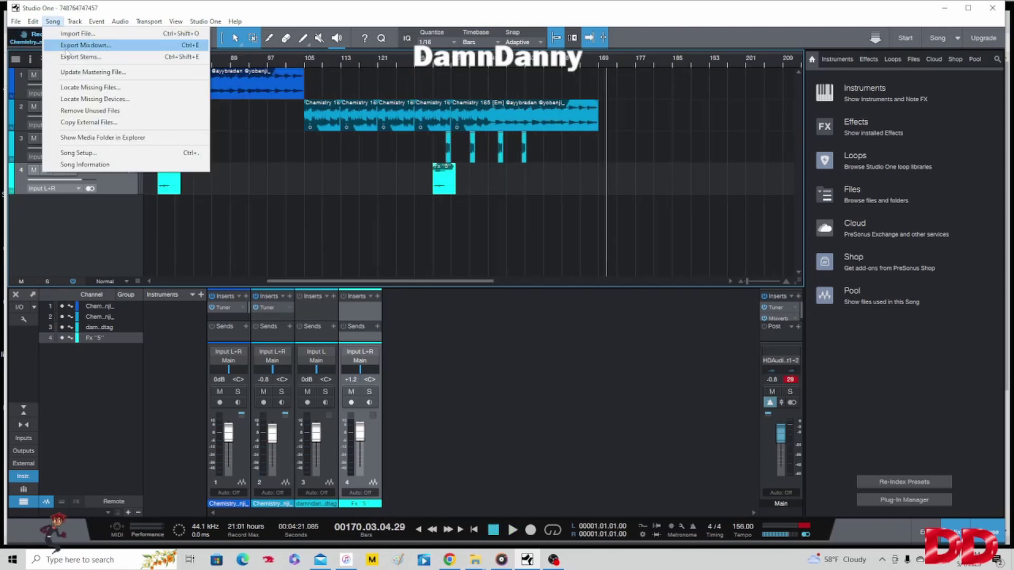
left_click(69, 46)
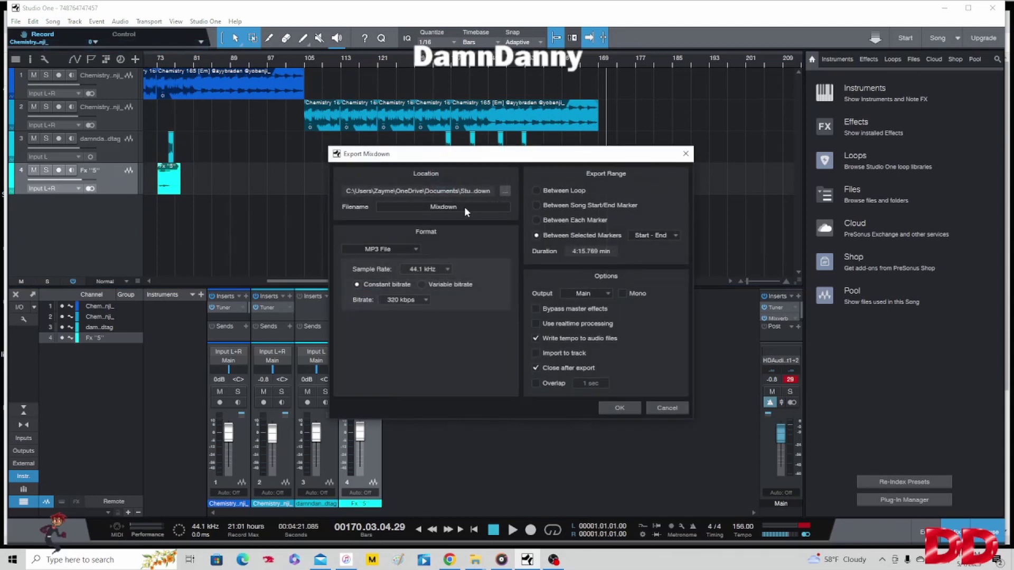
left_click(684, 154)
left_click(91, 59)
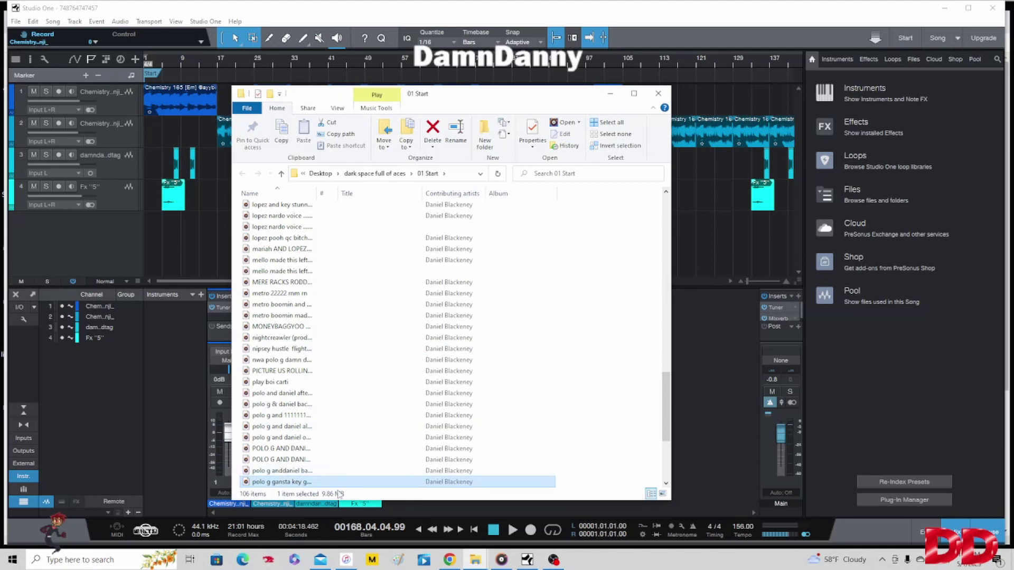
Step: Save the song and close Studio One to reveal the browser
left_click(610, 93)
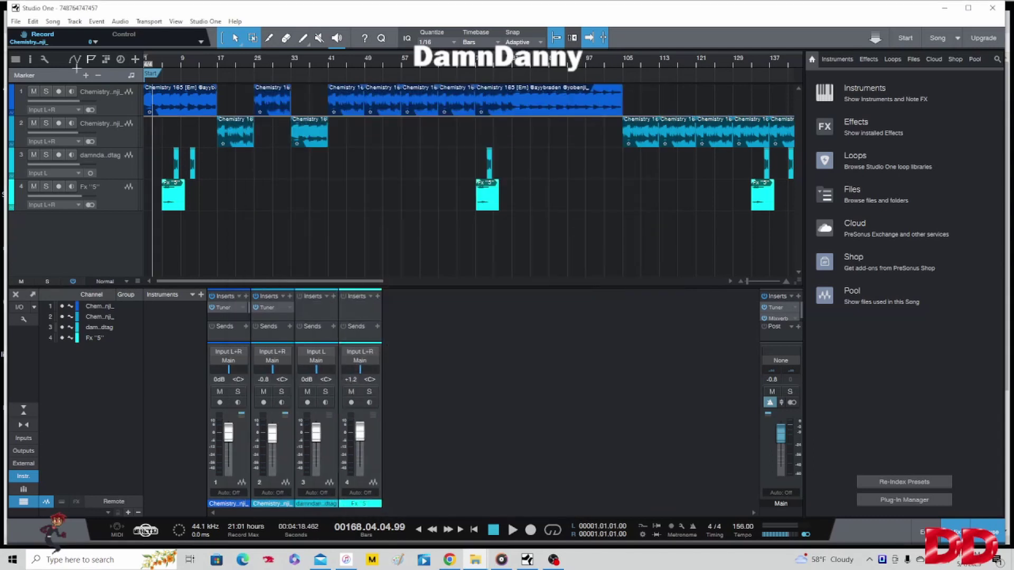
left_click(16, 21)
left_click(32, 122)
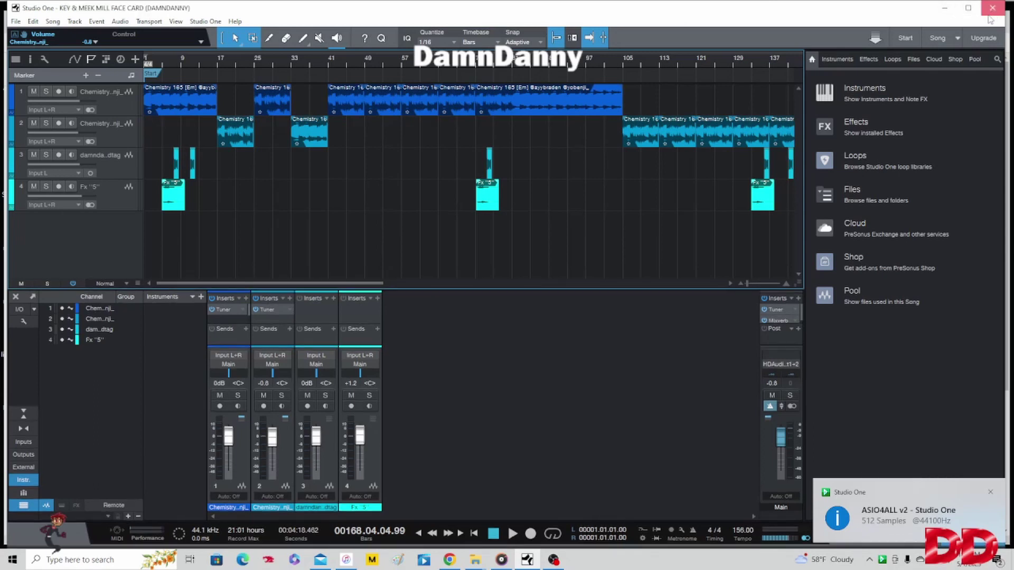
left_click(944, 8)
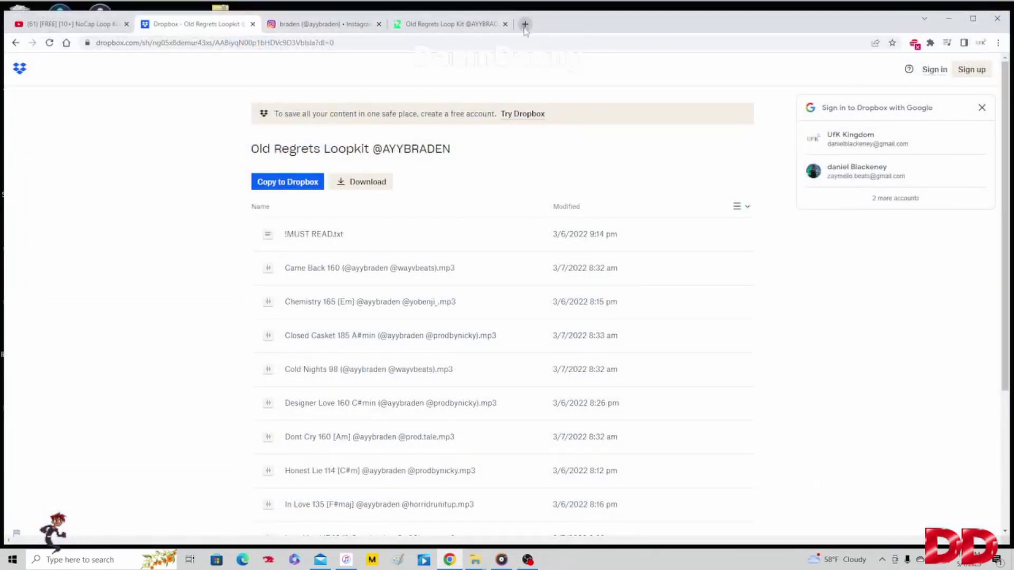
Step: Open the eMastered site in a new Chrome tab and bring up the 01 Start folder
left_click(525, 24)
left_click(351, 59)
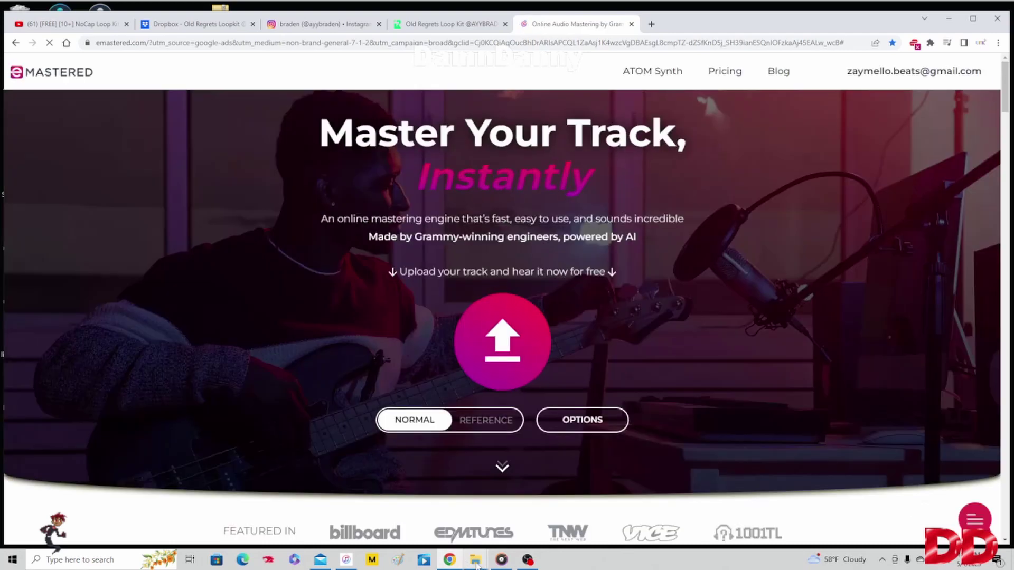
mouse_move(476, 564)
left_click(573, 518)
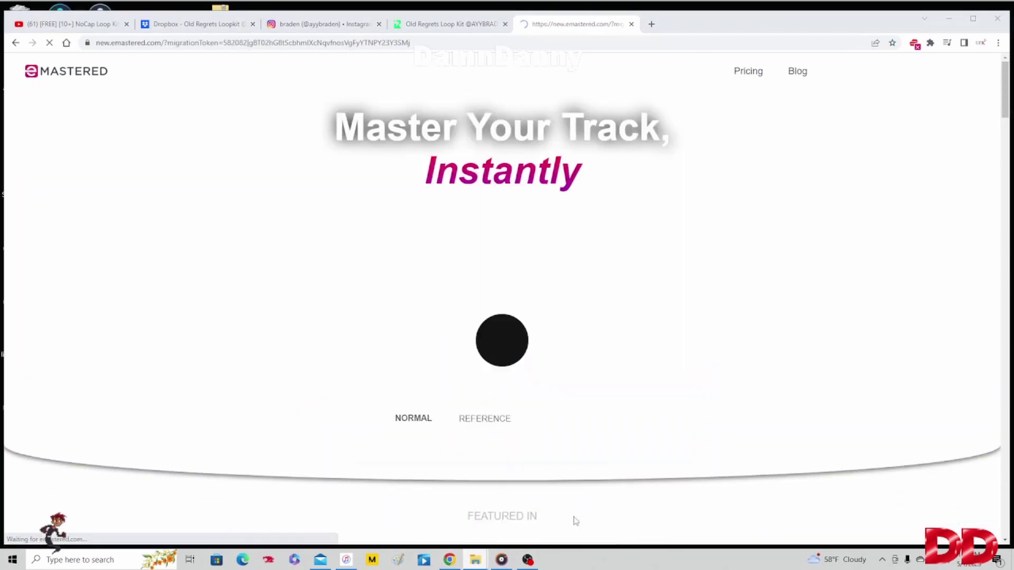
Step: Upload polo g gansta key glok 21 savage.mp3 to eMastered for mastering, then switch to OBS Studio
left_click_drag(417, 95, 779, 55)
left_click_drag(670, 441, 502, 344)
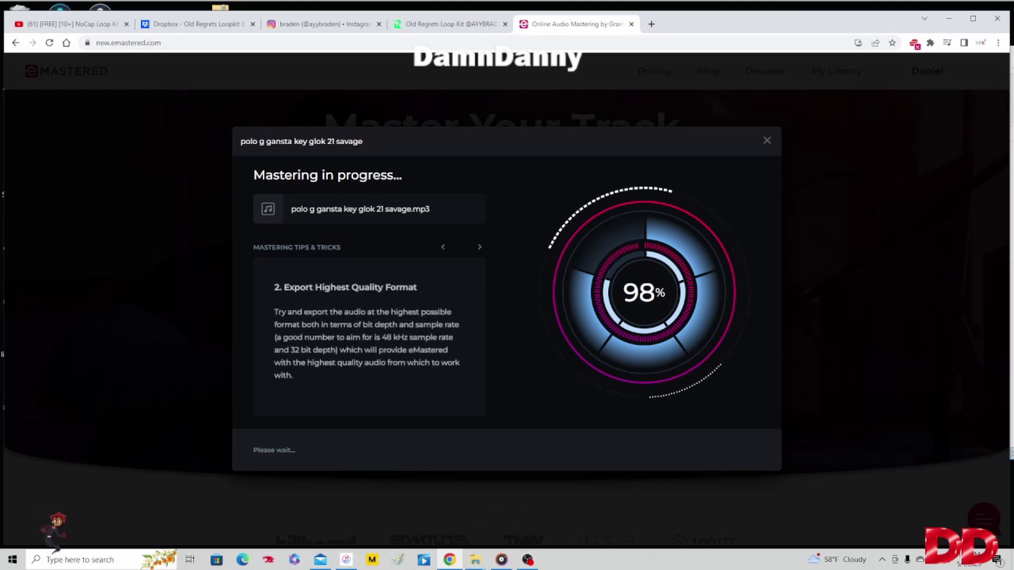
left_click(528, 560)
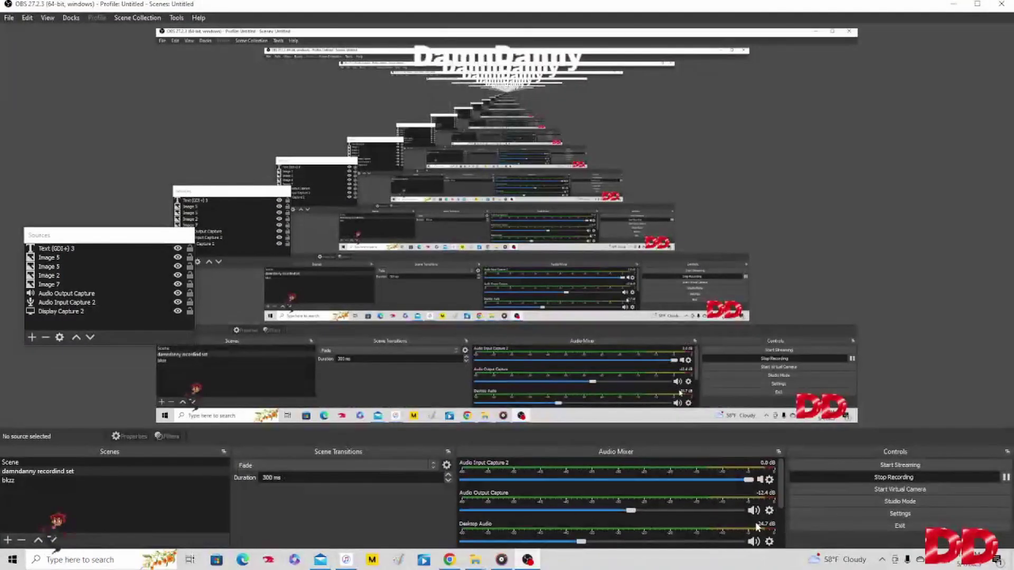
Step: Unmute Desktop Audio 2 in the OBS Audio Mixer and lower its volume to -10.1 dB
scroll(741, 509, "down", 3)
scroll(597, 493, "down", 3)
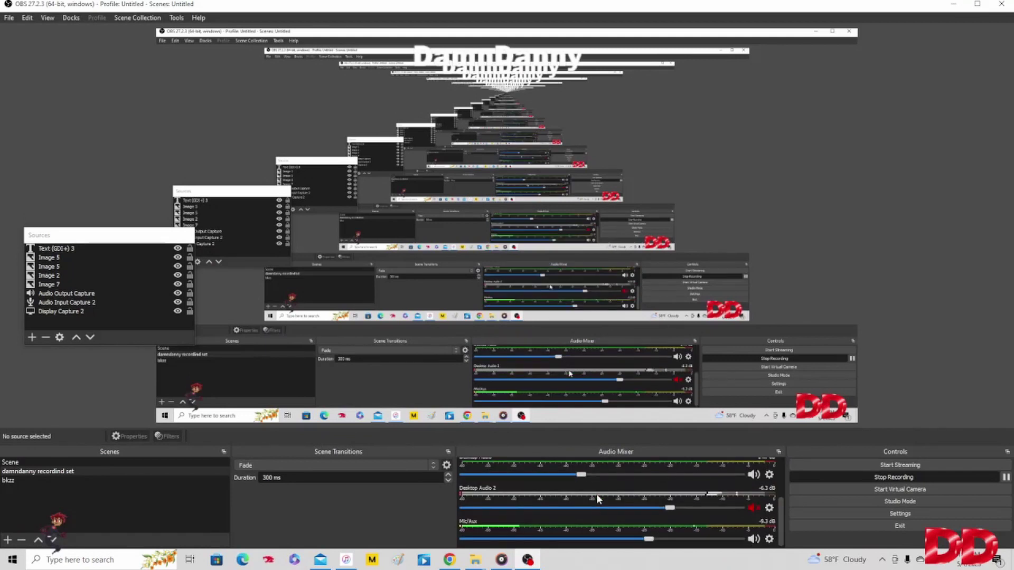
left_click(753, 508)
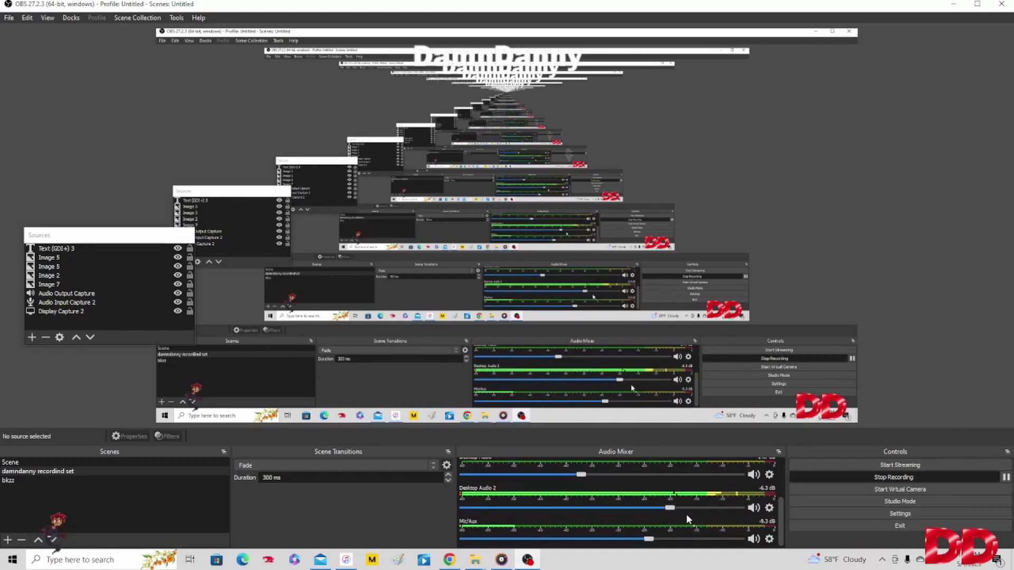
left_click_drag(669, 507, 658, 509)
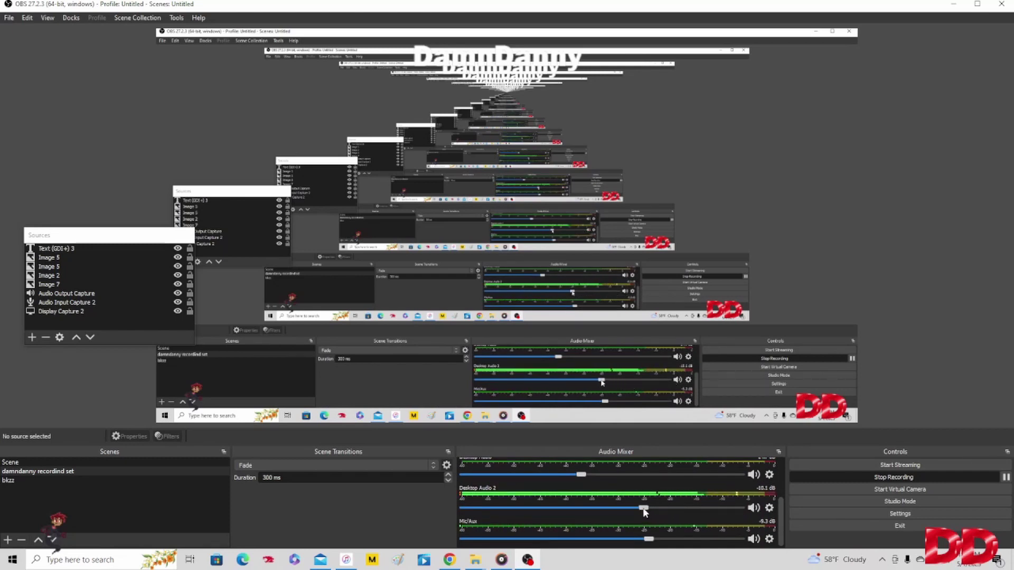
scroll(655, 501, "up", 3)
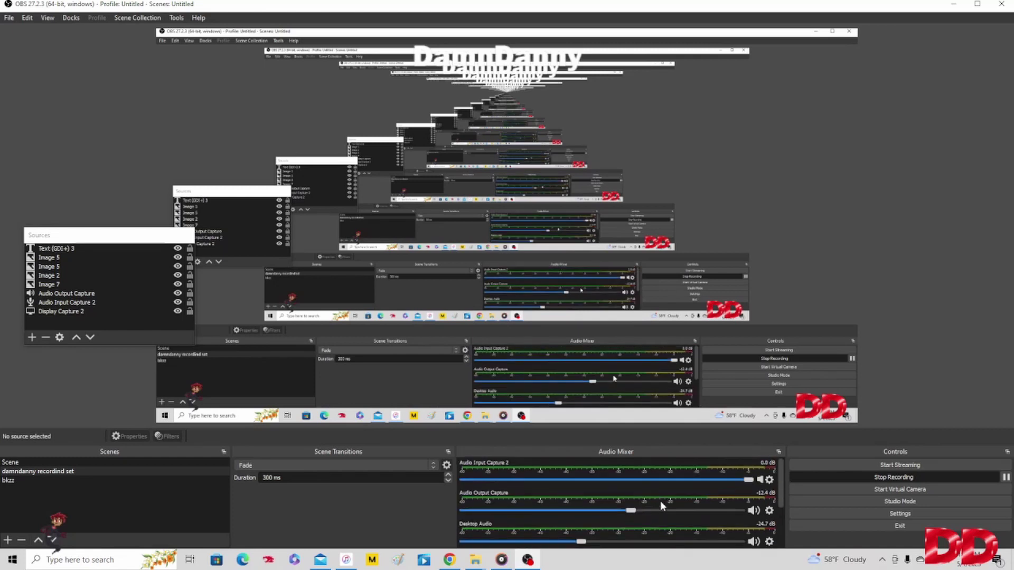